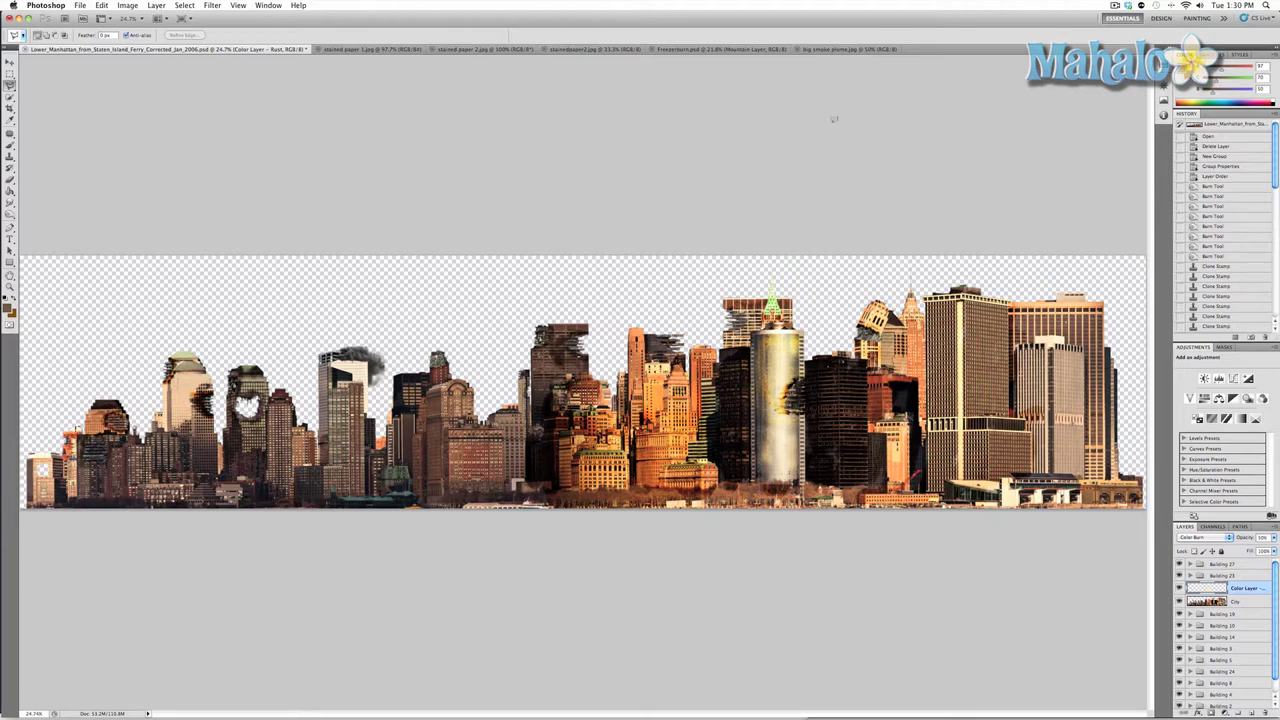
Step: On the smoke plume photo, outline the whole plume with the Polygonal Lasso and close the selection
{"action": "left_click", "coordinate": [850, 49]}
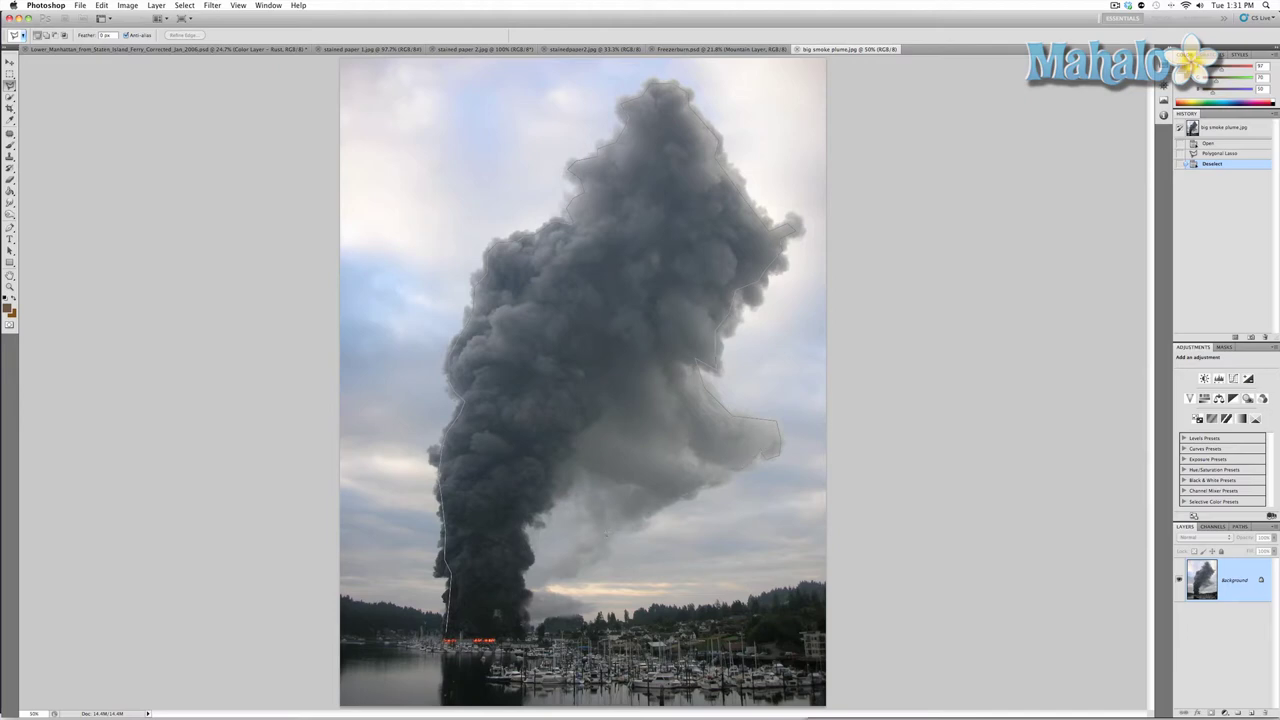
{"action": "left_click", "coordinate": [447, 636]}
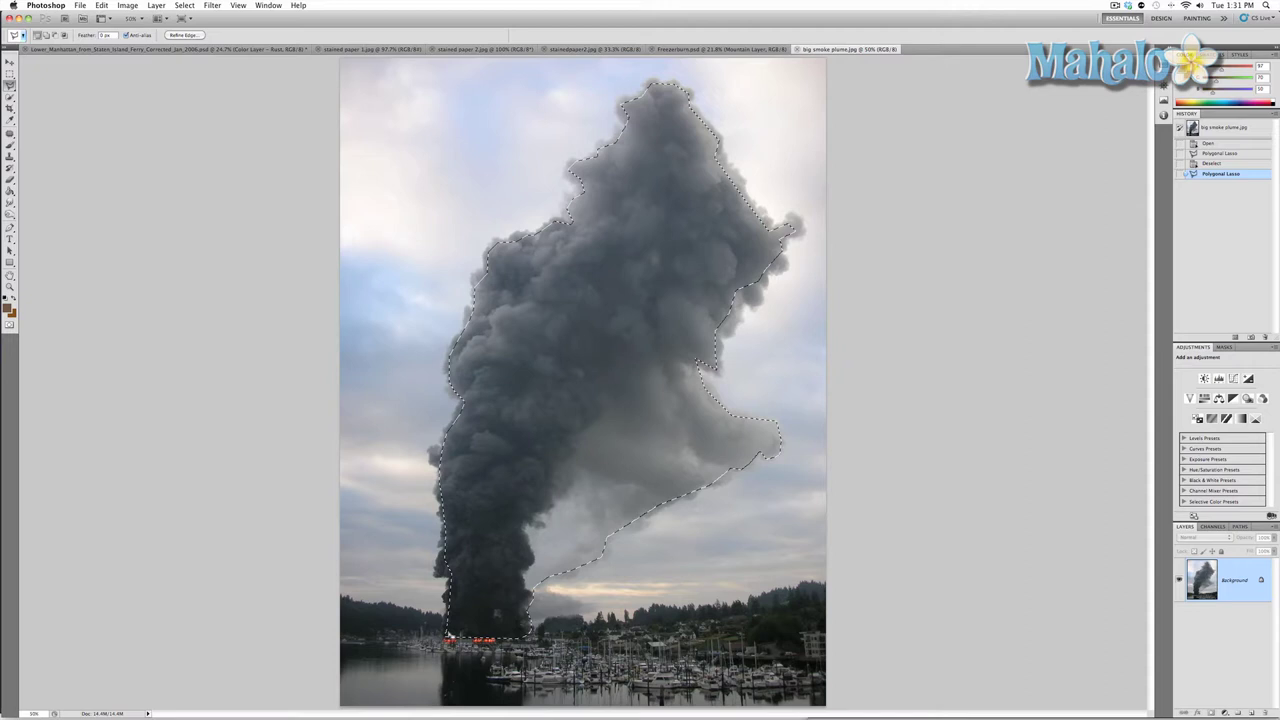
Step: Open Refine Edge on the smoke selection and preview it as marching ants and on black
{"action": "right_click", "coordinate": [530, 492]}
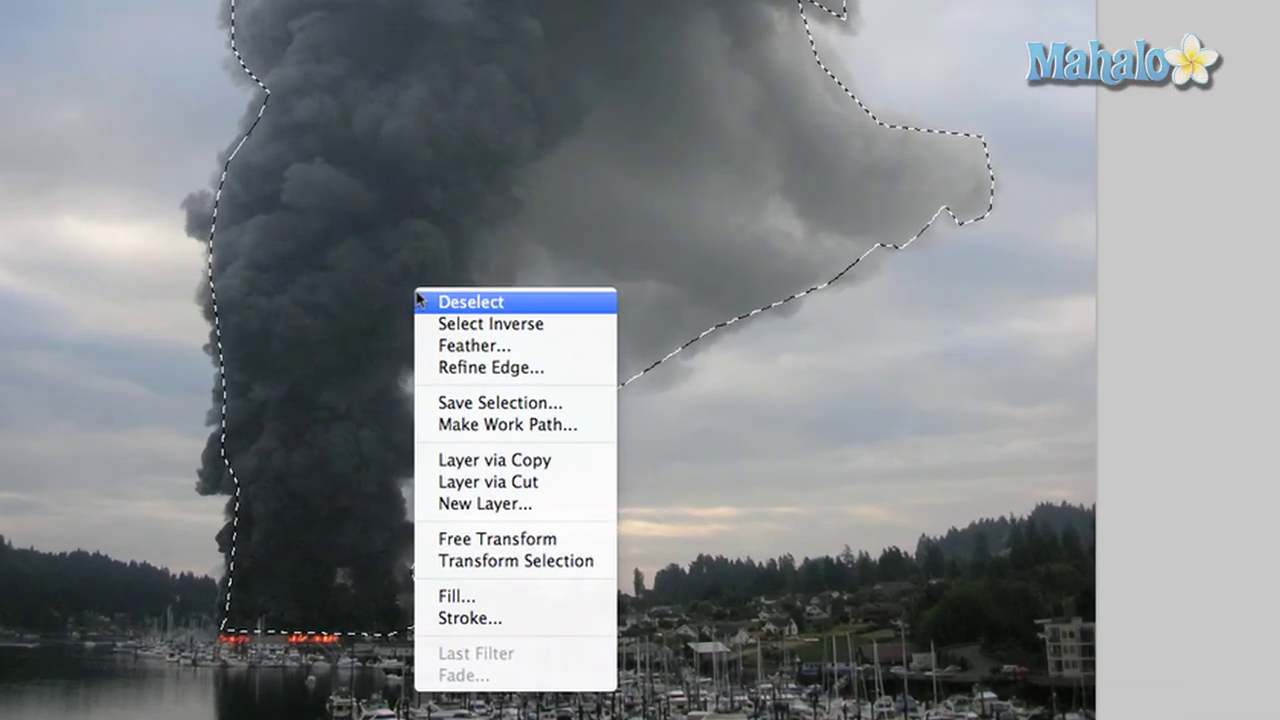
{"action": "left_click", "coordinate": [489, 370]}
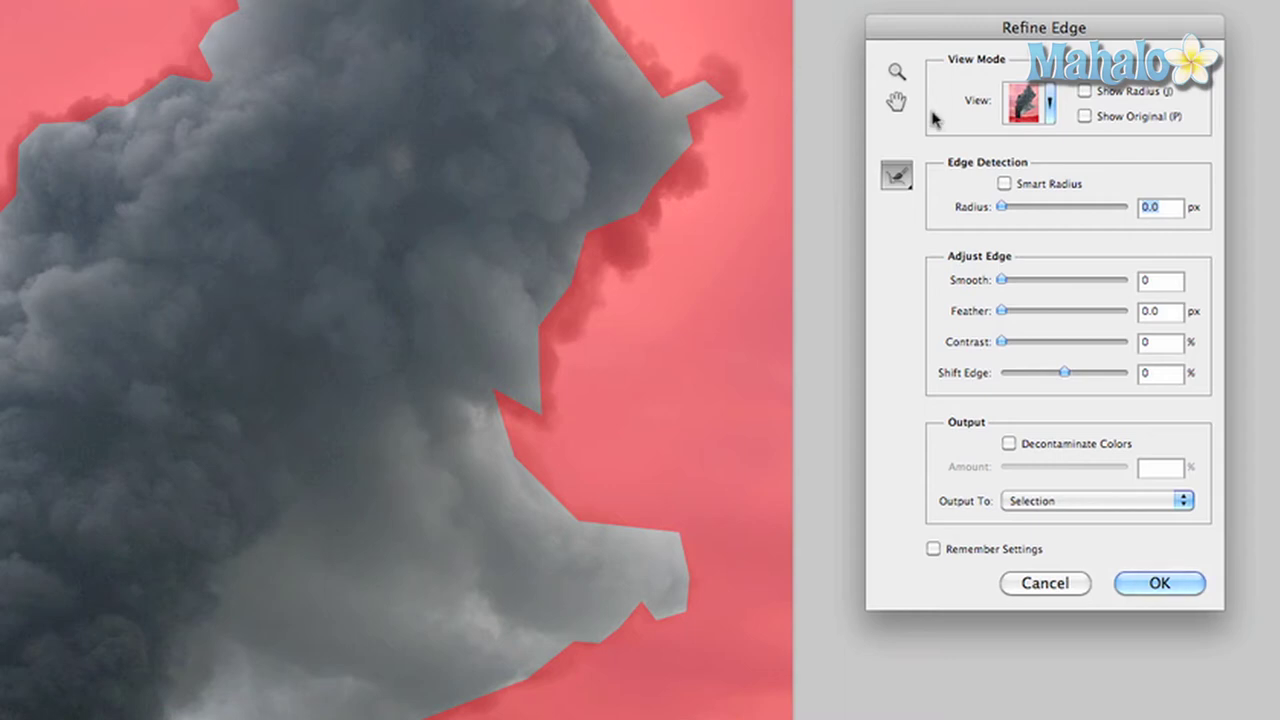
{"action": "left_click", "coordinate": [1050, 105]}
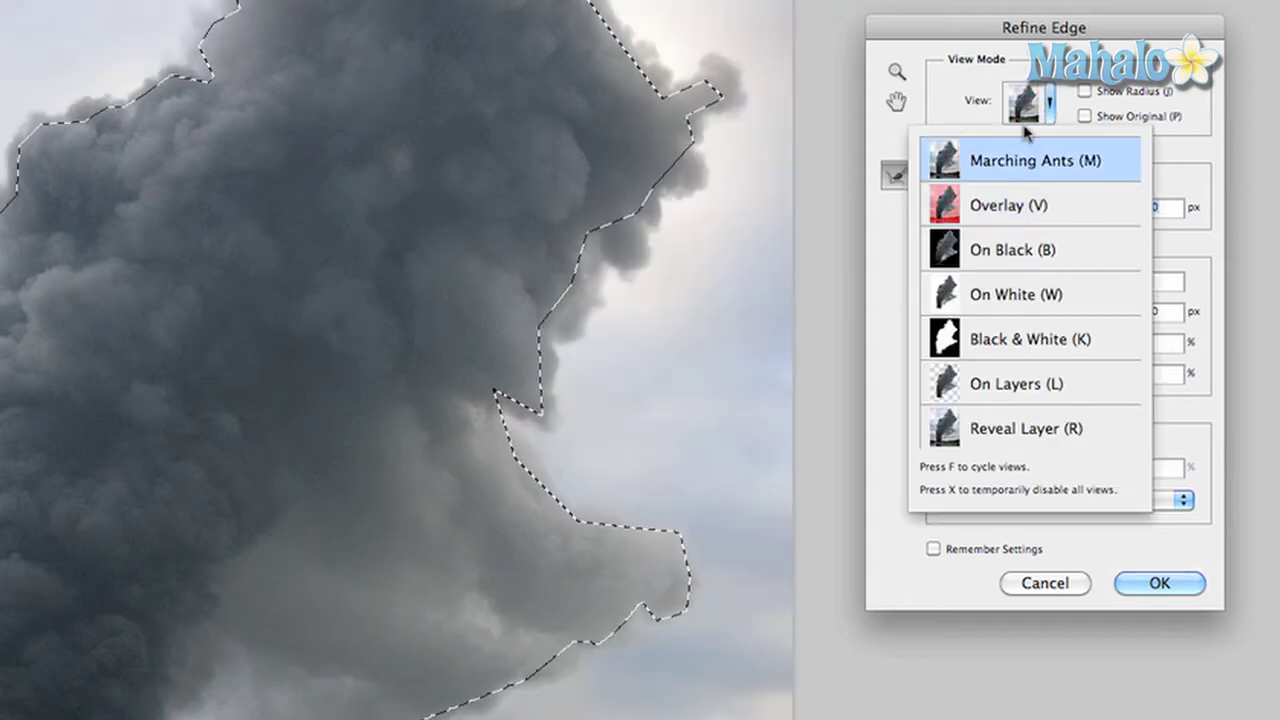
{"action": "left_click", "coordinate": [1050, 105]}
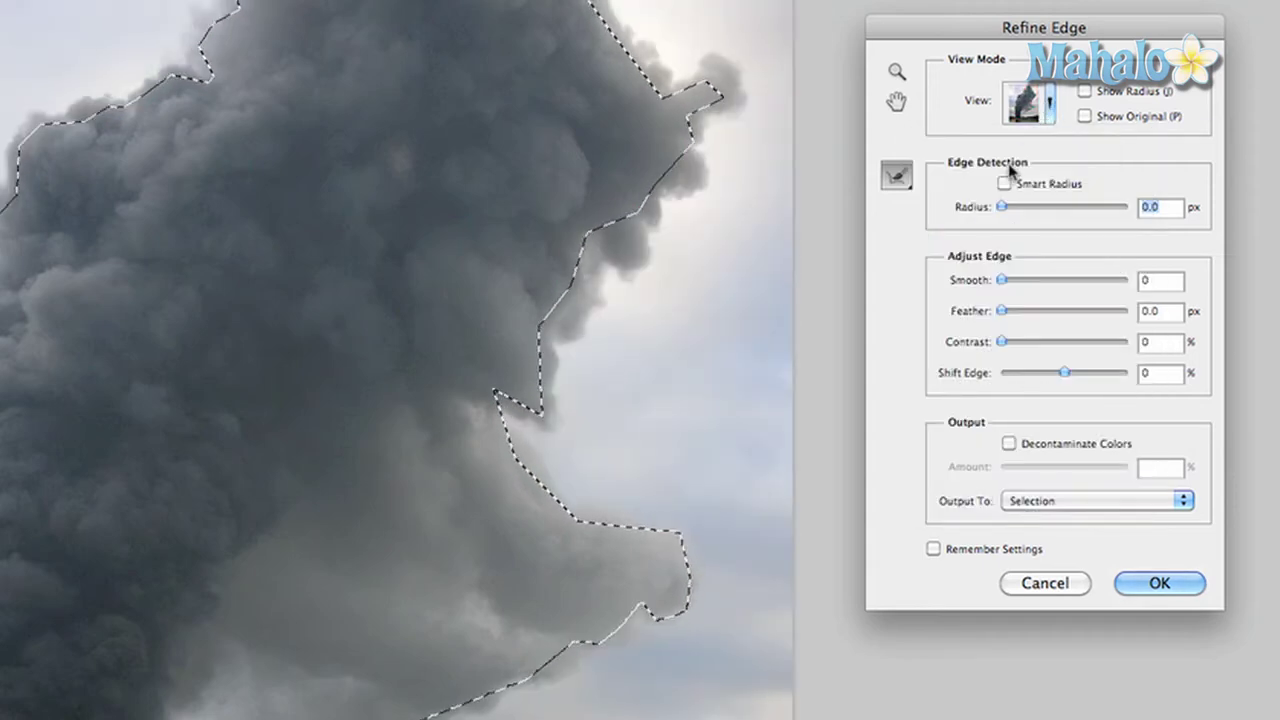
{"action": "left_click", "coordinate": [1050, 105]}
{"action": "left_click", "coordinate": [1012, 252]}
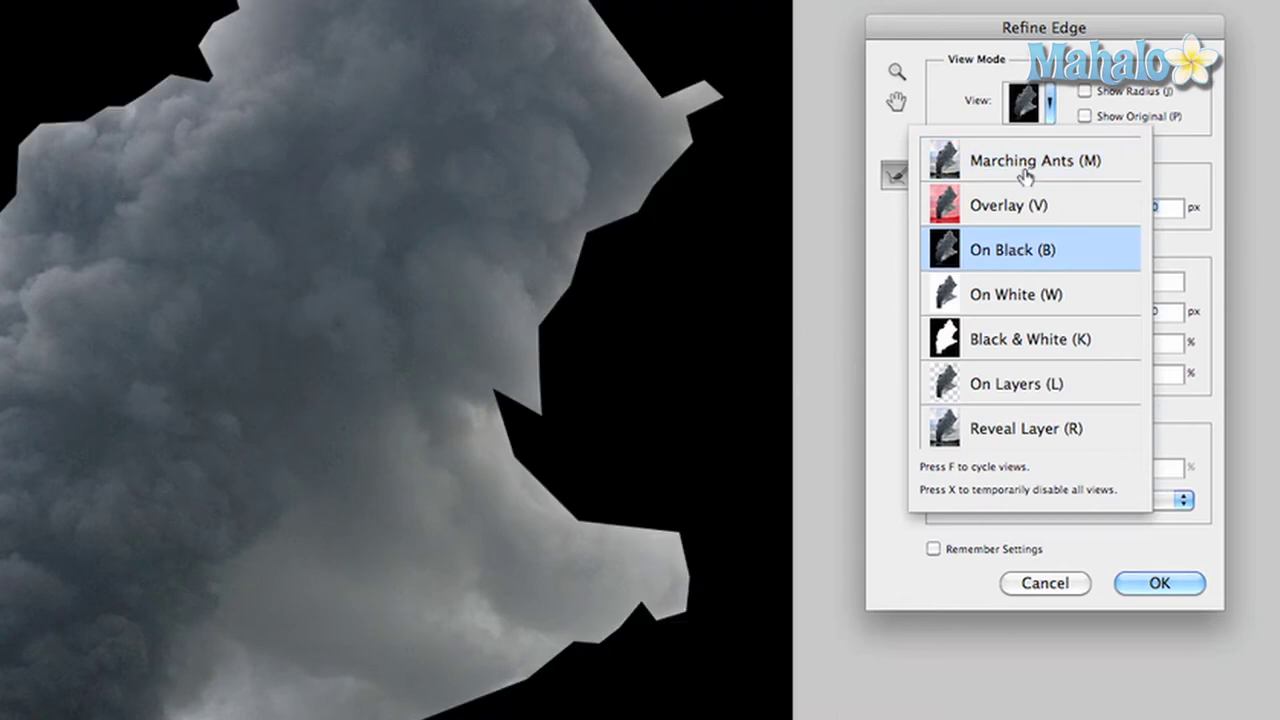
{"action": "left_click", "coordinate": [1050, 105]}
{"action": "left_click", "coordinate": [1050, 105]}
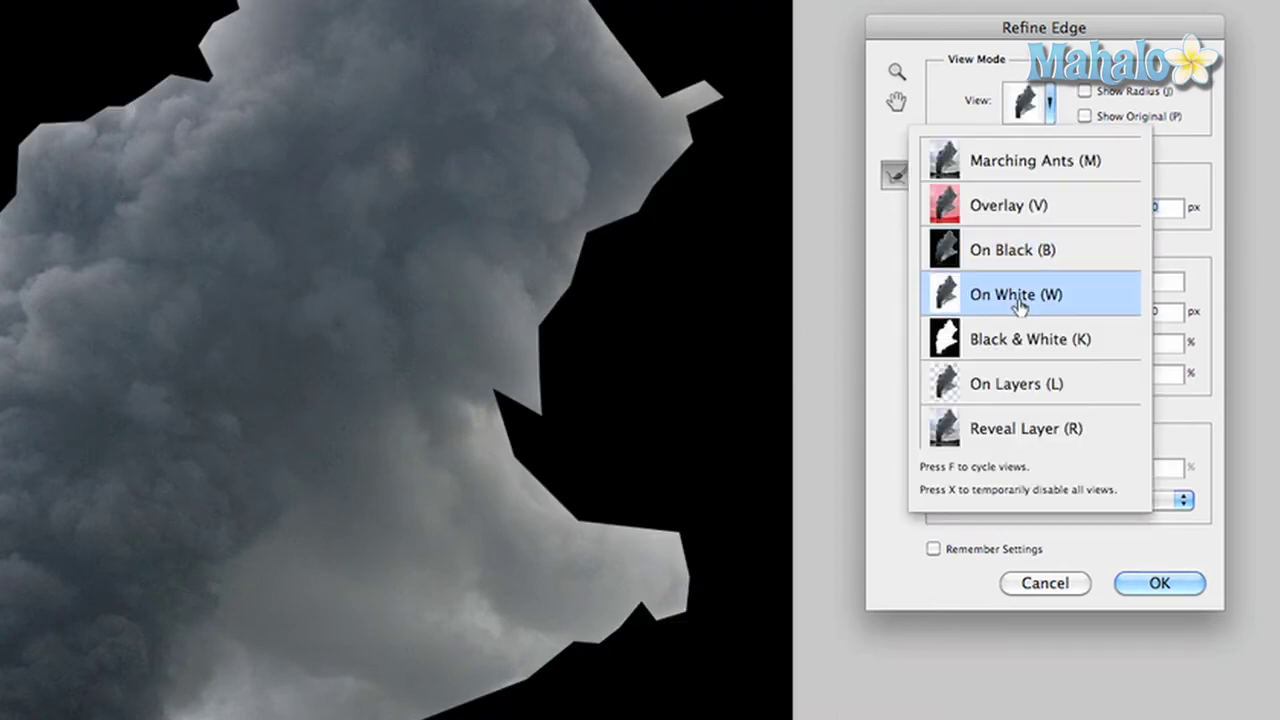
Step: Compare the white and transparent previews, then settle on the red Overlay view mode
{"action": "left_click", "coordinate": [946, 295]}
{"action": "left_click", "coordinate": [1049, 112]}
{"action": "left_click", "coordinate": [1049, 112]}
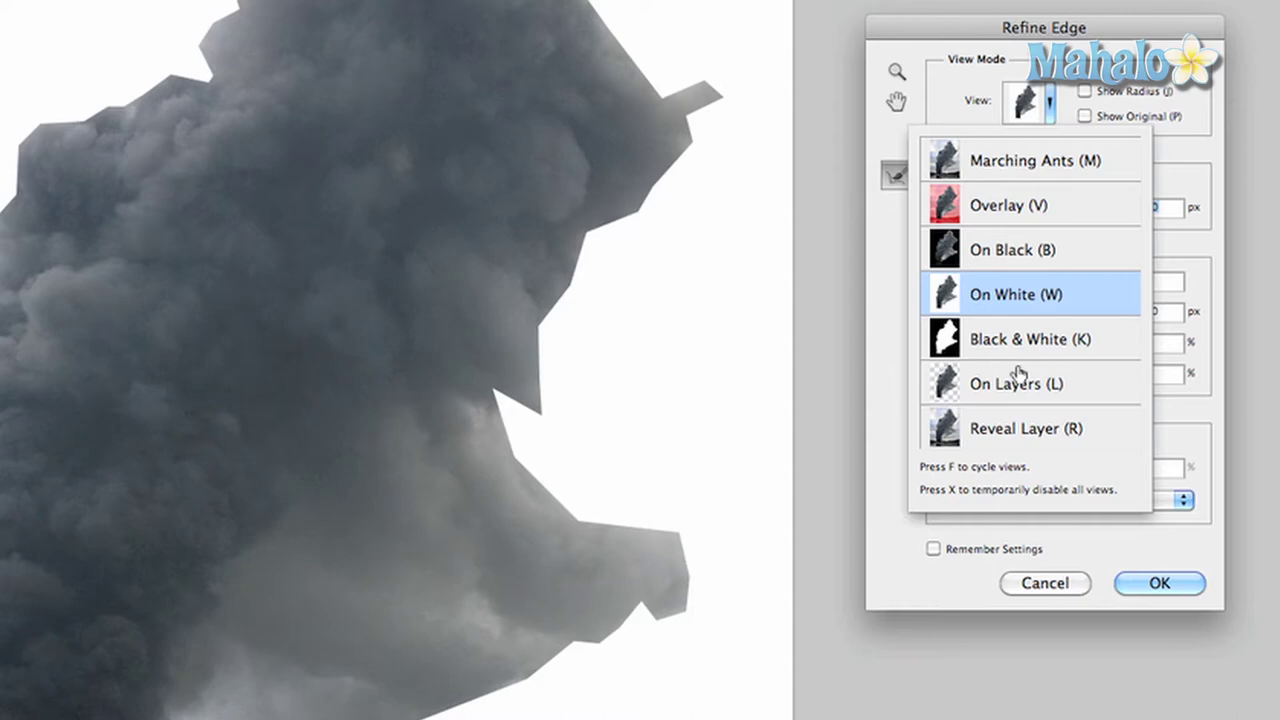
{"action": "left_click", "coordinate": [1020, 386]}
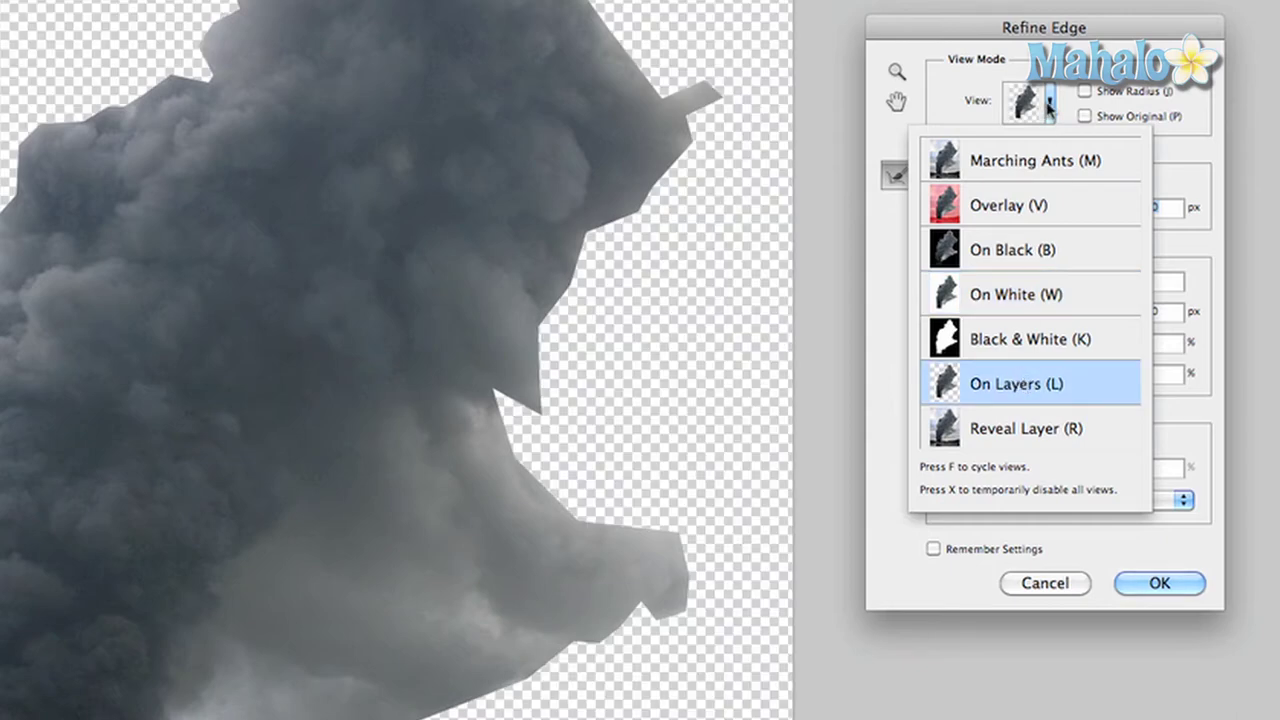
{"action": "left_click", "coordinate": [1049, 105]}
{"action": "left_click", "coordinate": [1049, 105]}
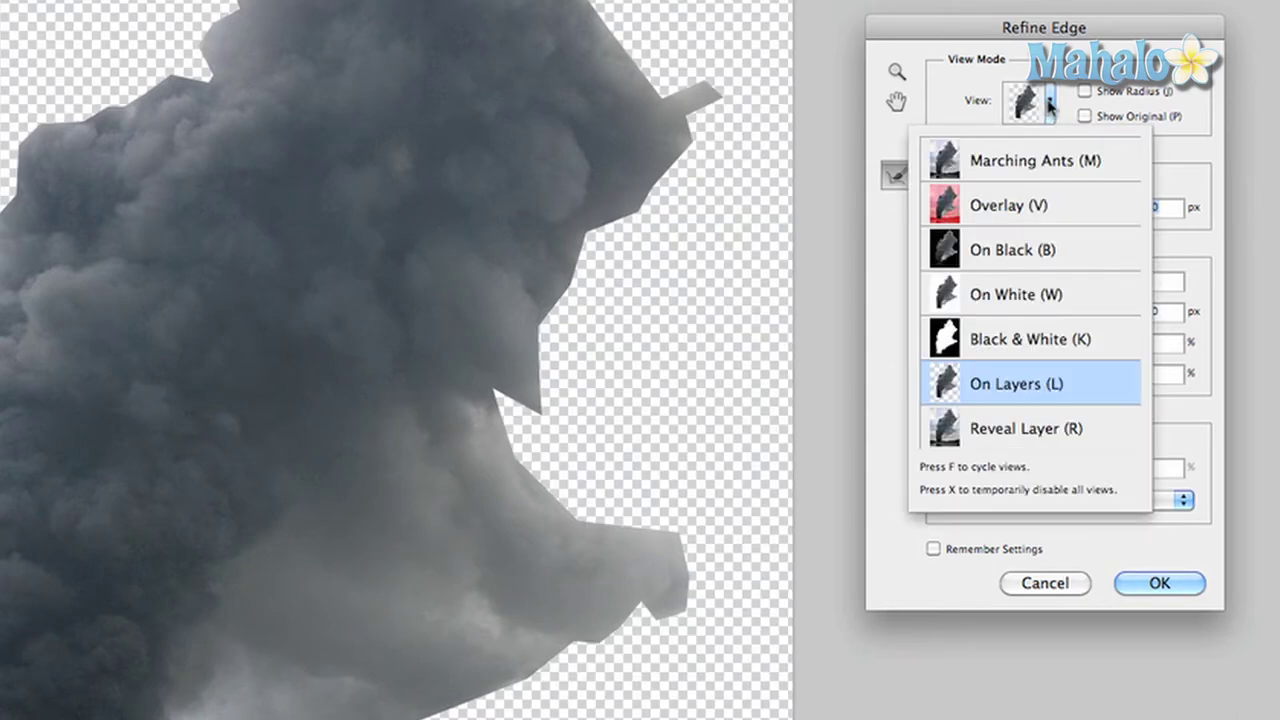
{"action": "left_click", "coordinate": [1004, 209]}
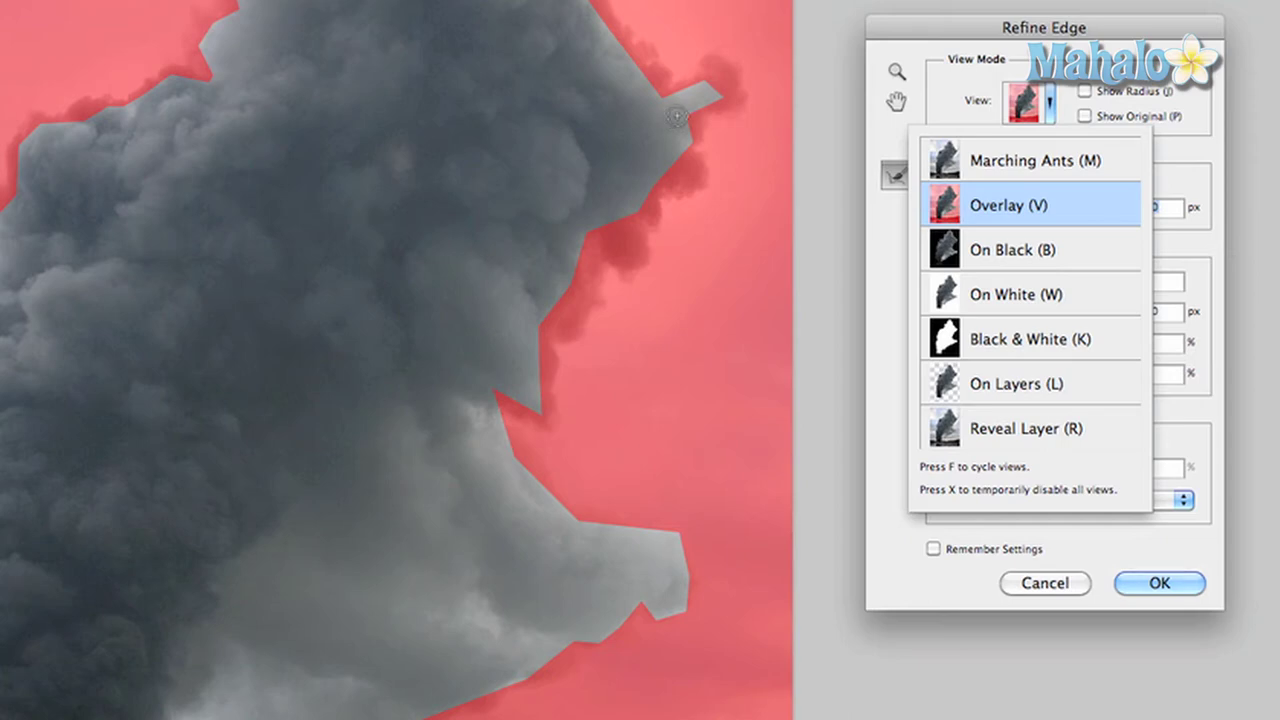
Step: Paint Refine Radius along the smoke's wispy edges all around, then set Smooth 3, Feather 1.9 px, Contrast 5%
{"action": "left_click", "coordinate": [676, 116]}
{"action": "mouse_move", "coordinate": [676, 116]}
{"action": "left_mouse_down"}
{"action": "mouse_move", "coordinate": [730, 101]}
{"action": "mouse_move", "coordinate": [740, 81]}
{"action": "mouse_move", "coordinate": [731, 60]}
{"action": "mouse_move", "coordinate": [701, 66]}
{"action": "mouse_move", "coordinate": [717, 68]}
{"action": "mouse_move", "coordinate": [729, 101]}
{"action": "mouse_move", "coordinate": [714, 118]}
{"action": "mouse_move", "coordinate": [744, 99]}
{"action": "mouse_move", "coordinate": [691, 95]}
{"action": "mouse_move", "coordinate": [685, 78]}
{"action": "mouse_move", "coordinate": [661, 90]}
{"action": "mouse_move", "coordinate": [634, 56]}
{"action": "left_mouse_up"}
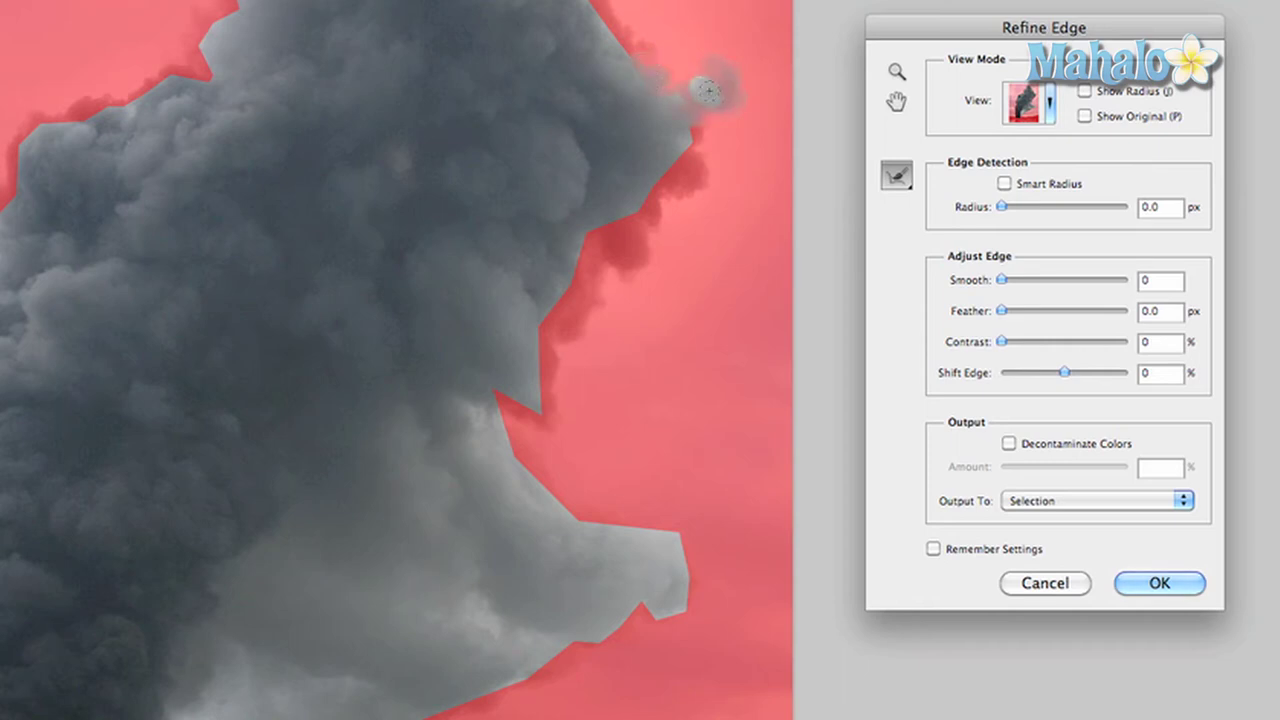
{"action": "mouse_move", "coordinate": [695, 132]}
{"action": "left_mouse_down"}
{"action": "mouse_move", "coordinate": [700, 188]}
{"action": "mouse_move", "coordinate": [662, 196]}
{"action": "mouse_move", "coordinate": [681, 172]}
{"action": "mouse_move", "coordinate": [612, 242]}
{"action": "left_mouse_up"}
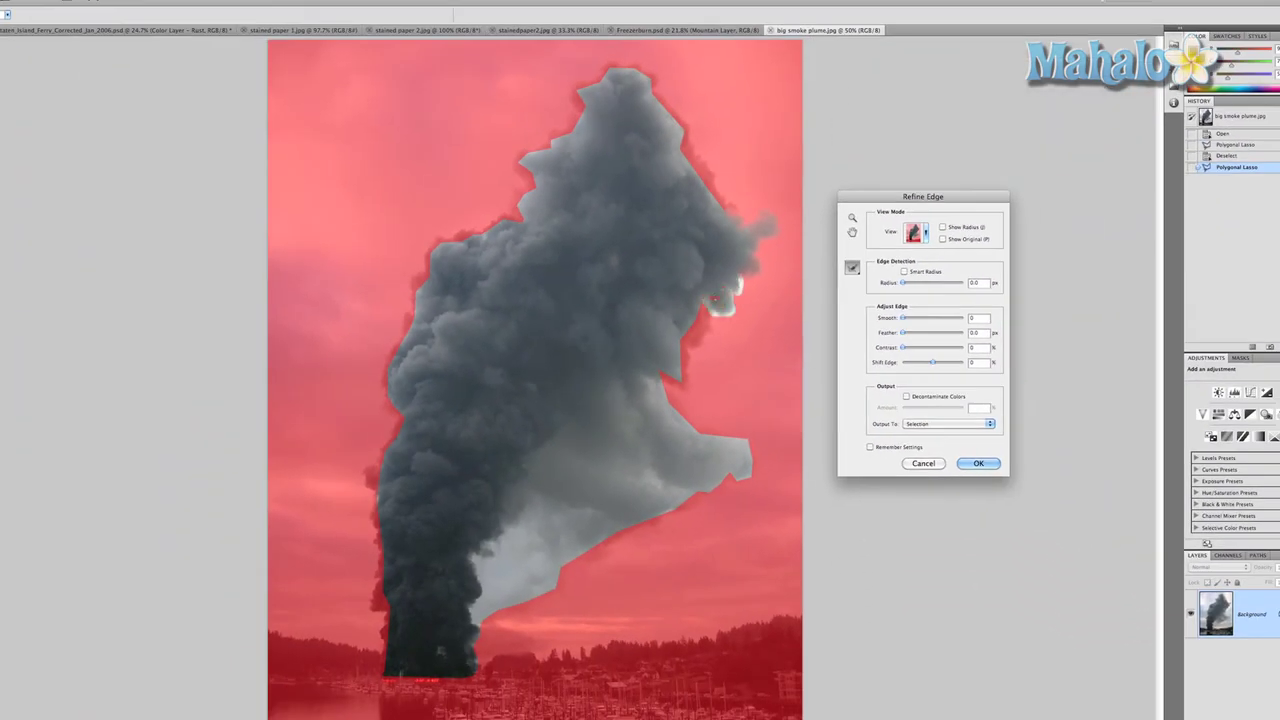
{"action": "mouse_move", "coordinate": [714, 299]}
{"action": "left_mouse_down"}
{"action": "mouse_move", "coordinate": [704, 331]}
{"action": "mouse_move", "coordinate": [714, 324]}
{"action": "mouse_move", "coordinate": [682, 373]}
{"action": "mouse_move", "coordinate": [745, 482]}
{"action": "left_mouse_up"}
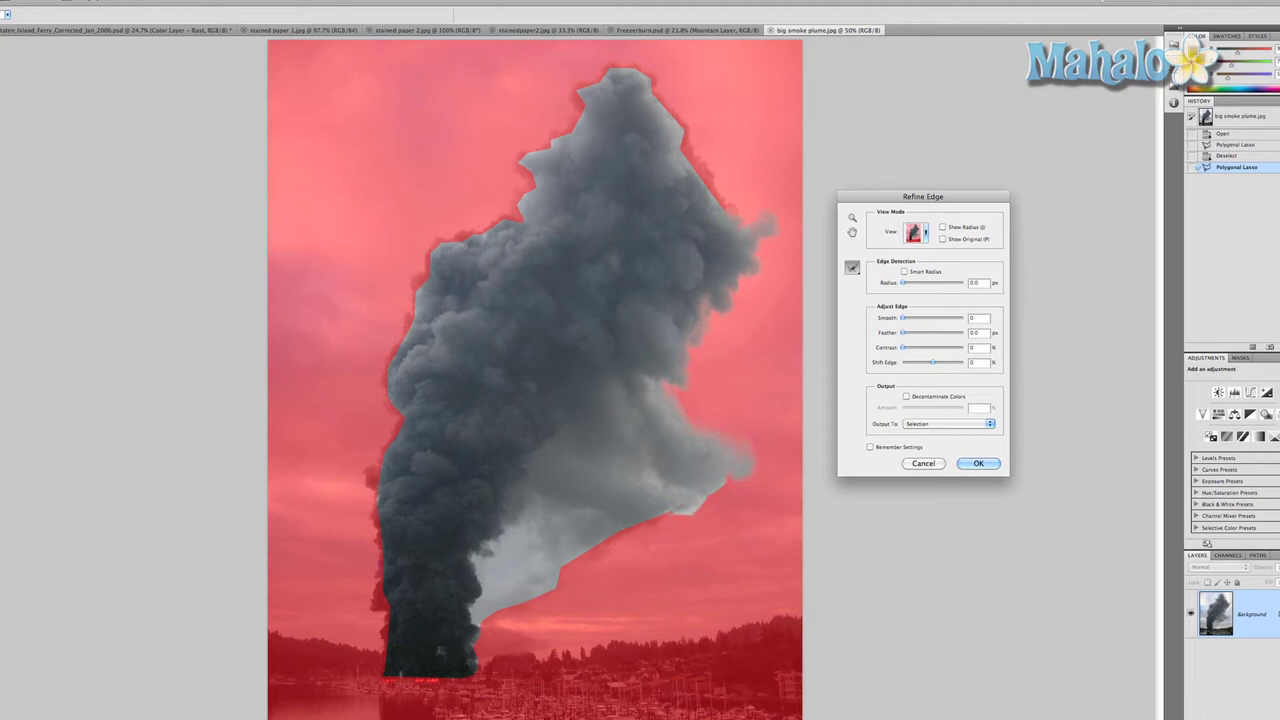
{"action": "mouse_move", "coordinate": [612, 540]}
{"action": "left_mouse_down"}
{"action": "mouse_move", "coordinate": [498, 610]}
{"action": "mouse_move", "coordinate": [469, 670]}
{"action": "mouse_move", "coordinate": [394, 670]}
{"action": "mouse_move", "coordinate": [382, 663]}
{"action": "mouse_move", "coordinate": [391, 616]}
{"action": "mouse_move", "coordinate": [376, 595]}
{"action": "mouse_move", "coordinate": [392, 604]}
{"action": "mouse_move", "coordinate": [381, 540]}
{"action": "left_mouse_up"}
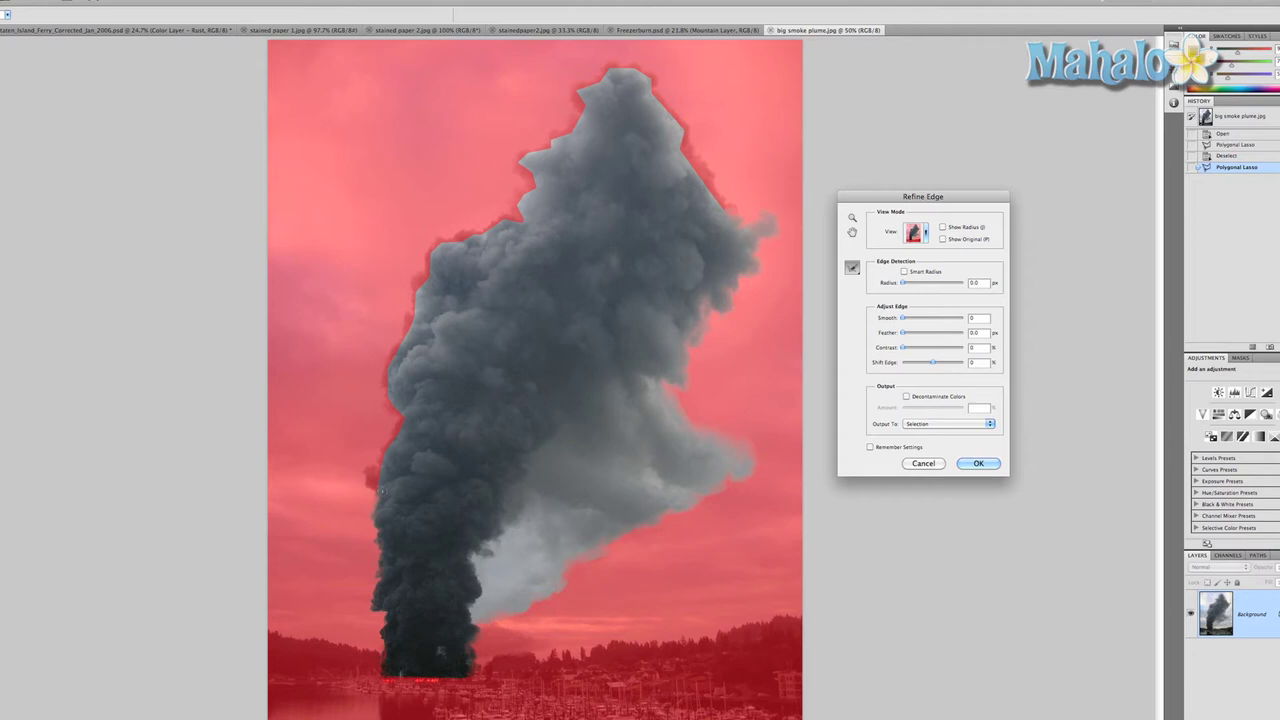
{"action": "mouse_move", "coordinate": [382, 492]}
{"action": "left_mouse_down"}
{"action": "mouse_move", "coordinate": [405, 405]}
{"action": "mouse_move", "coordinate": [390, 398]}
{"action": "mouse_move", "coordinate": [385, 345]}
{"action": "mouse_move", "coordinate": [387, 410]}
{"action": "mouse_move", "coordinate": [435, 240]}
{"action": "mouse_move", "coordinate": [511, 212]}
{"action": "mouse_move", "coordinate": [473, 224]}
{"action": "mouse_move", "coordinate": [517, 196]}
{"action": "mouse_move", "coordinate": [520, 150]}
{"action": "left_mouse_up"}
{"action": "mouse_move", "coordinate": [522, 198]}
{"action": "left_mouse_down"}
{"action": "mouse_move", "coordinate": [574, 94]}
{"action": "mouse_move", "coordinate": [600, 72]}
{"action": "mouse_move", "coordinate": [640, 70]}
{"action": "mouse_move", "coordinate": [740, 212]}
{"action": "left_mouse_up"}
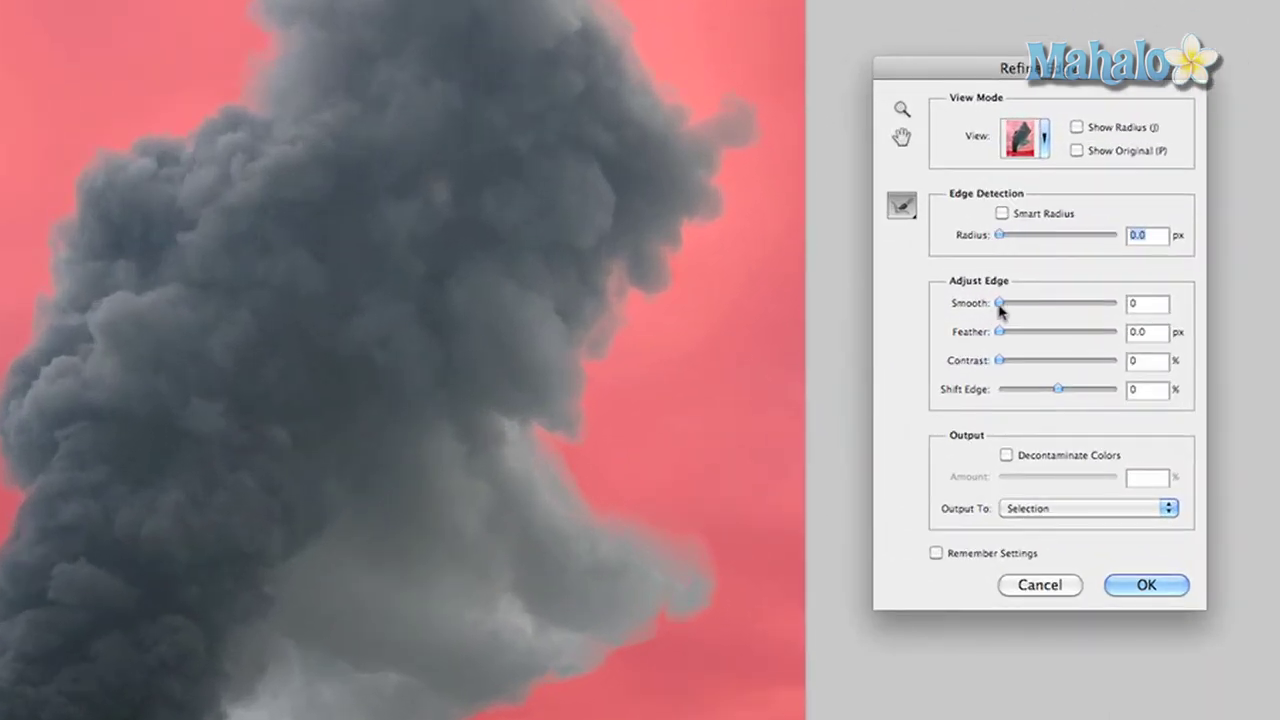
{"action": "left_click_drag", "start_coordinate": [1001, 308], "coordinate": [1006, 368]}
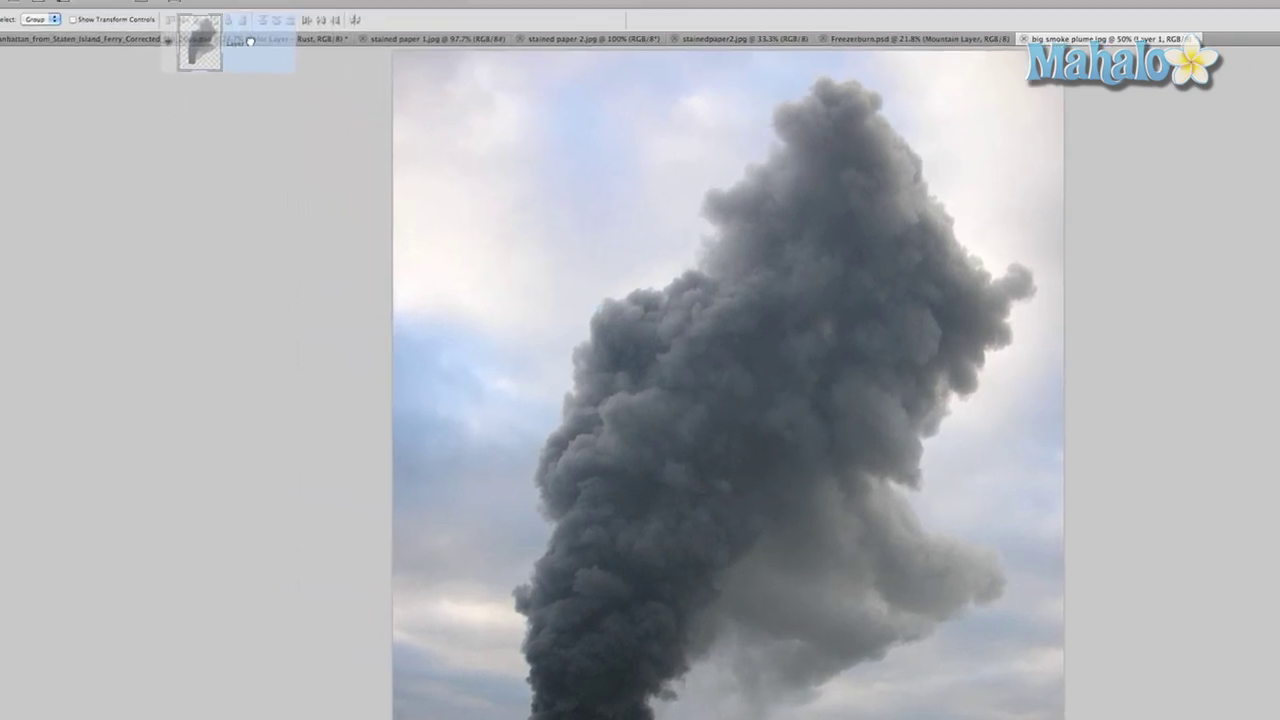
Step: Drop the smoke into the Manhattan poster, scale it to about 77%, raise it, and send it behind the buildings
{"action": "left_click_drag", "start_coordinate": [250, 42], "coordinate": [772, 438]}
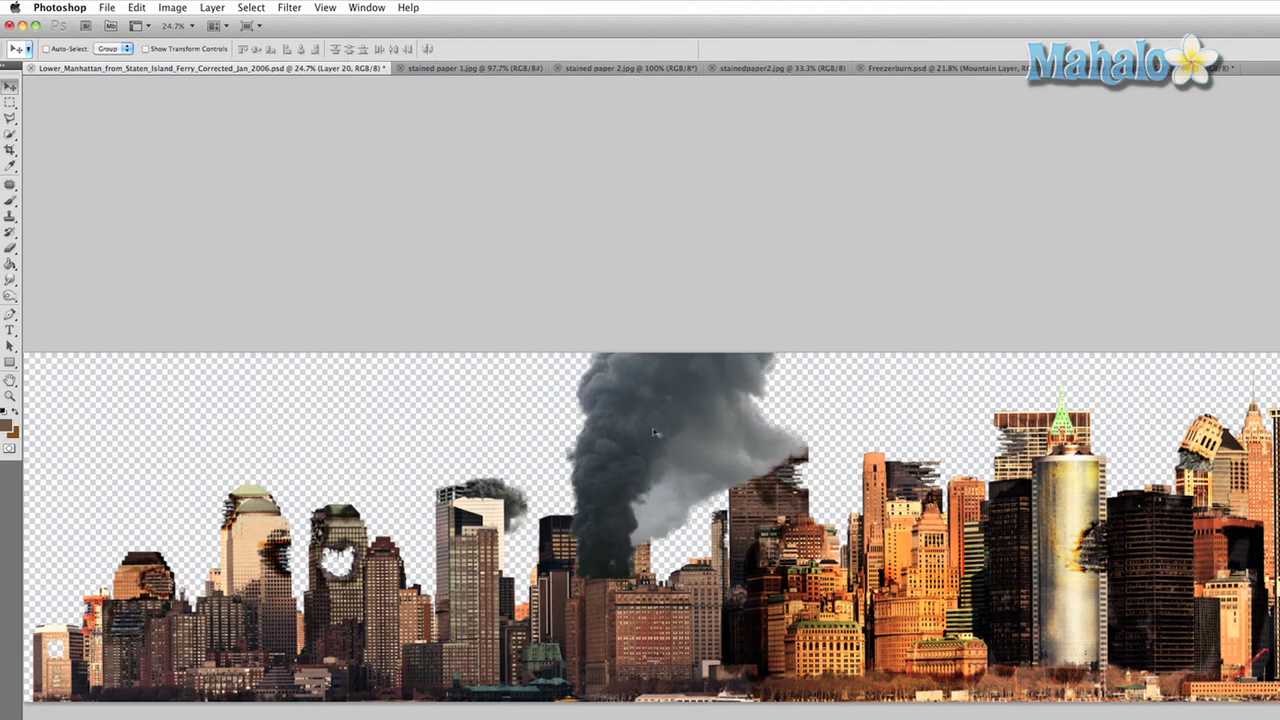
{"action": "left_click_drag", "start_coordinate": [640, 438], "coordinate": [750, 520]}
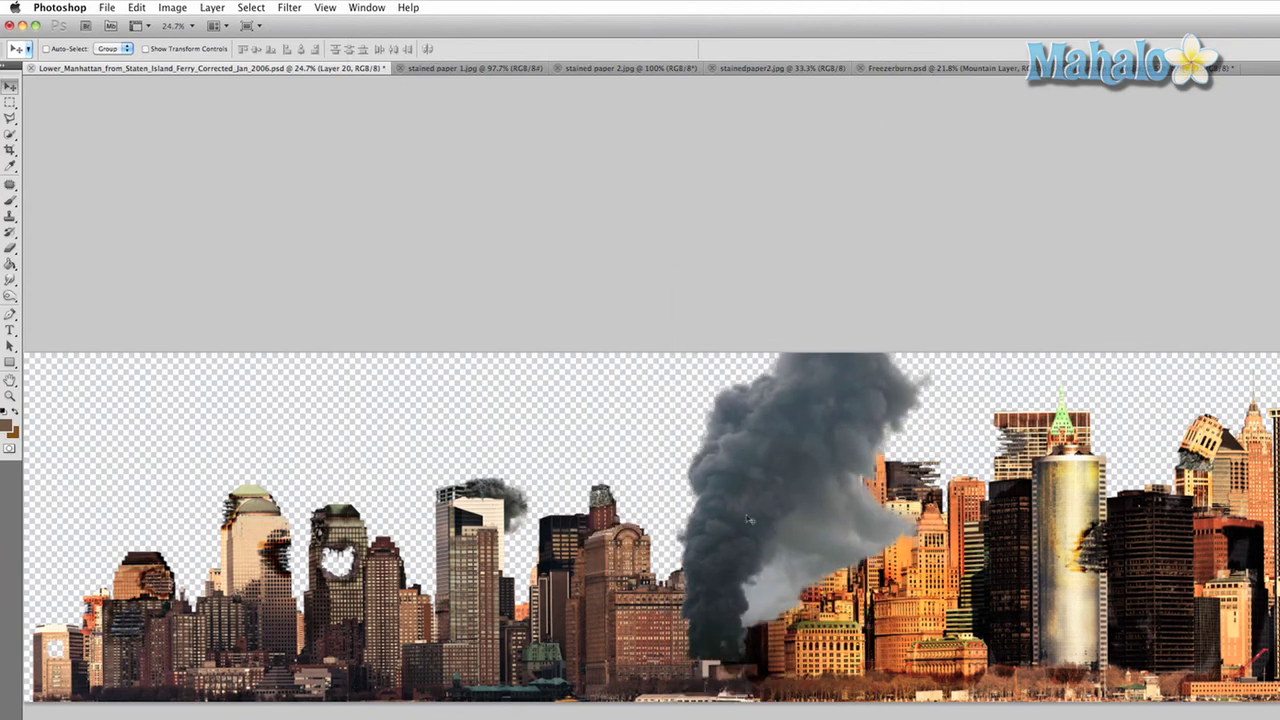
{"action": "key", "text": "ctrl+t"}
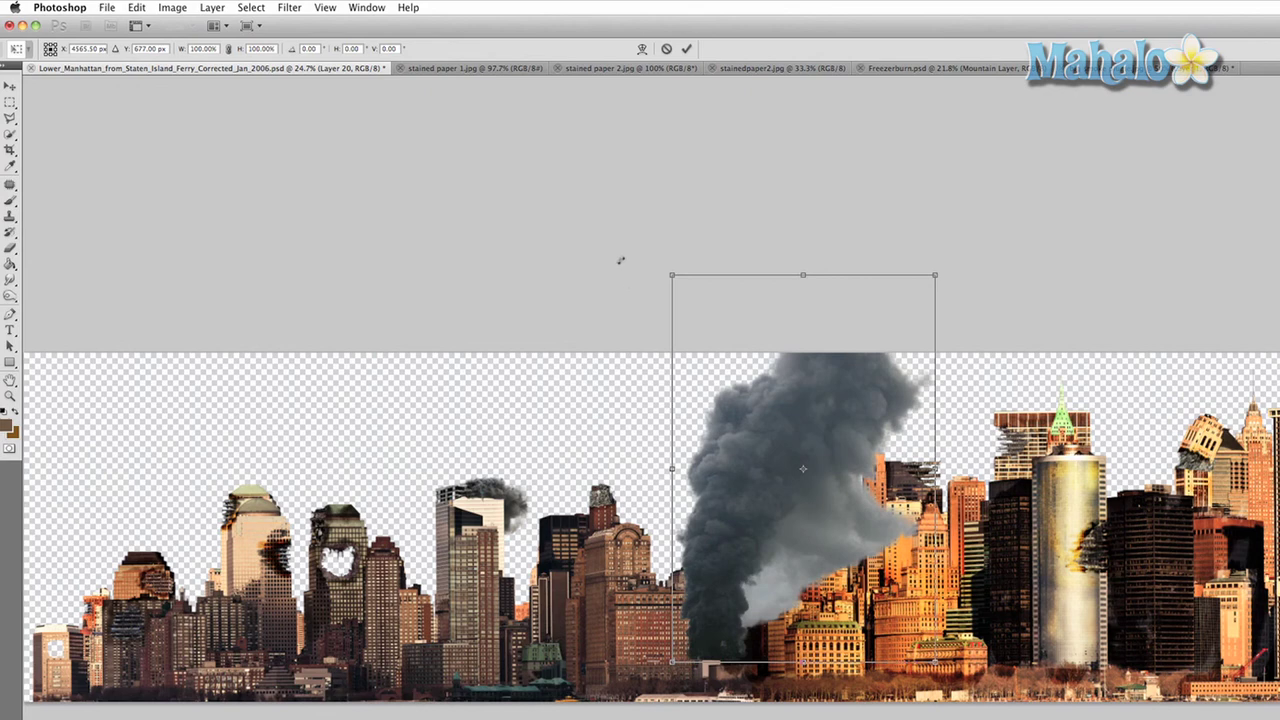
{"action": "left_click_drag", "start_coordinate": [671, 271], "coordinate": [731, 359]}
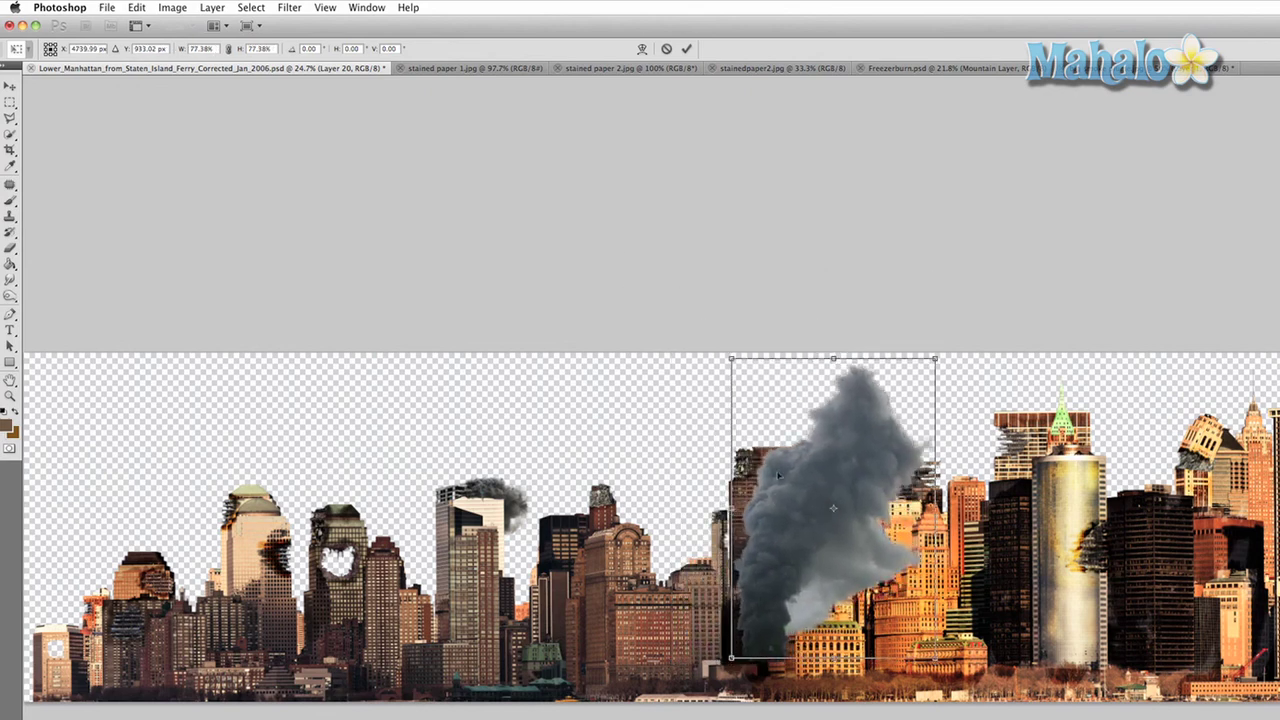
{"action": "left_click_drag", "start_coordinate": [771, 510], "coordinate": [735, 490]}
{"action": "key", "text": "Return"}
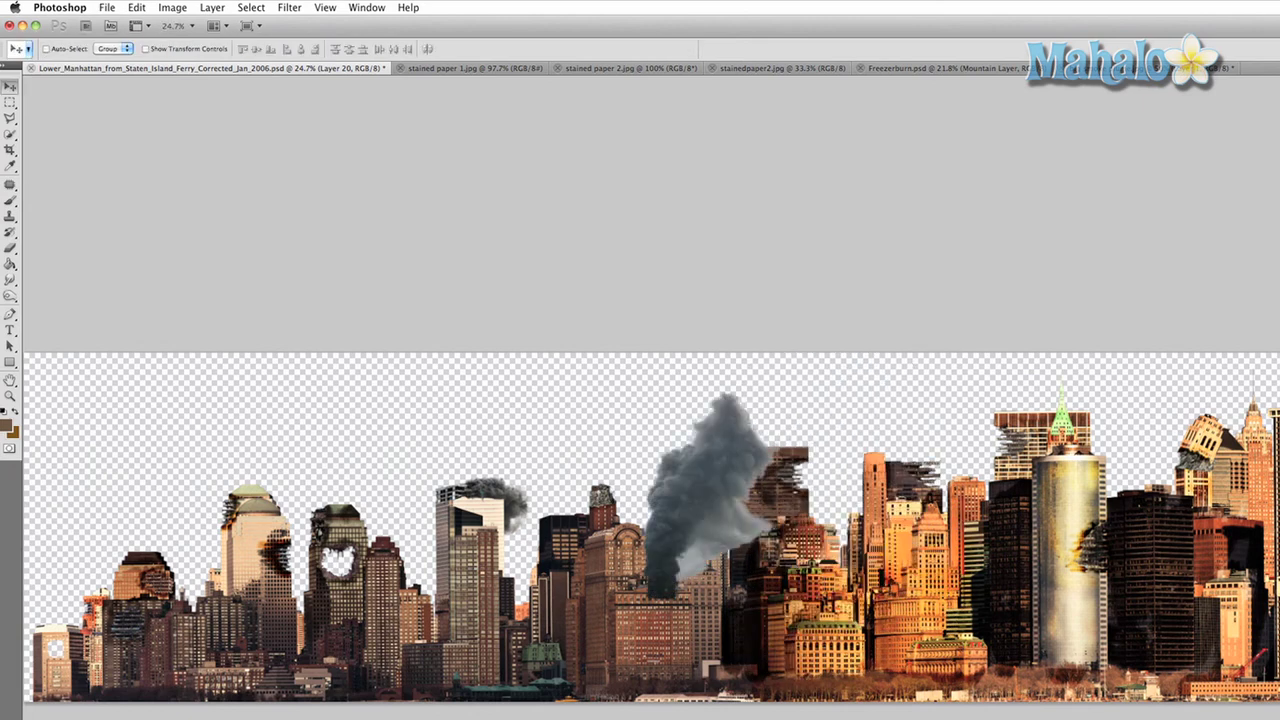
{"action": "key", "text": "super+bracketleft"}
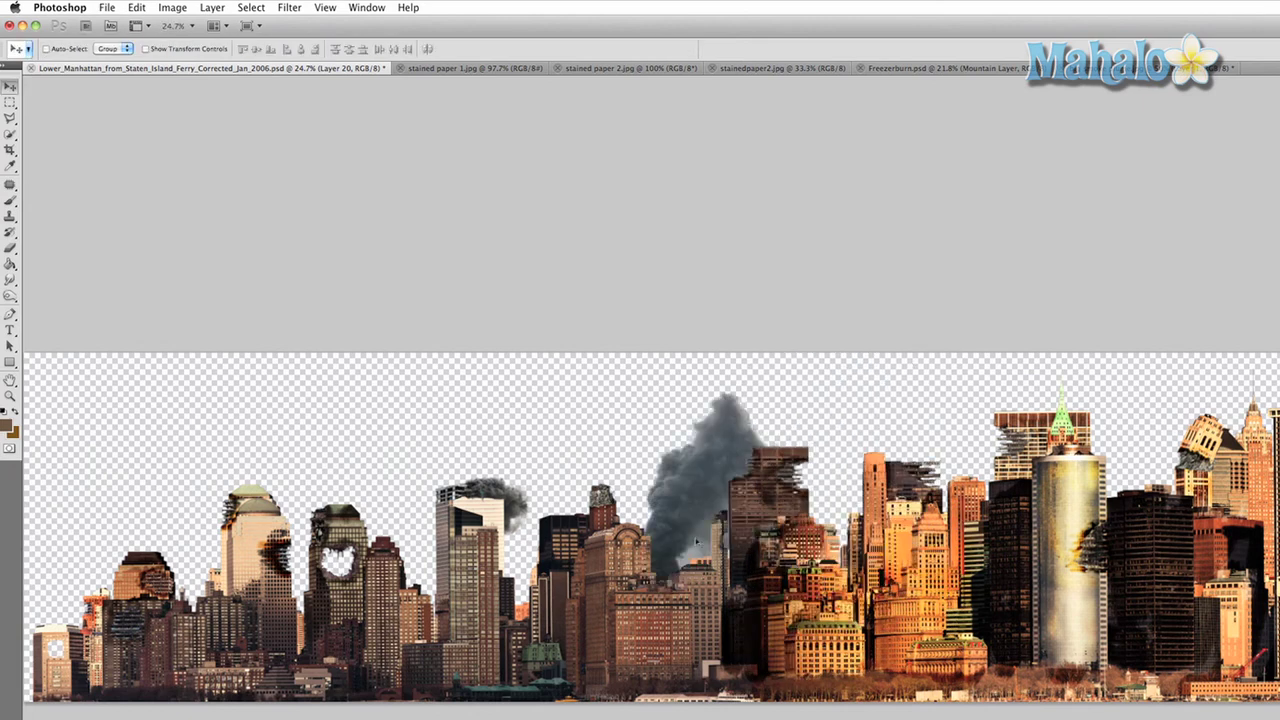